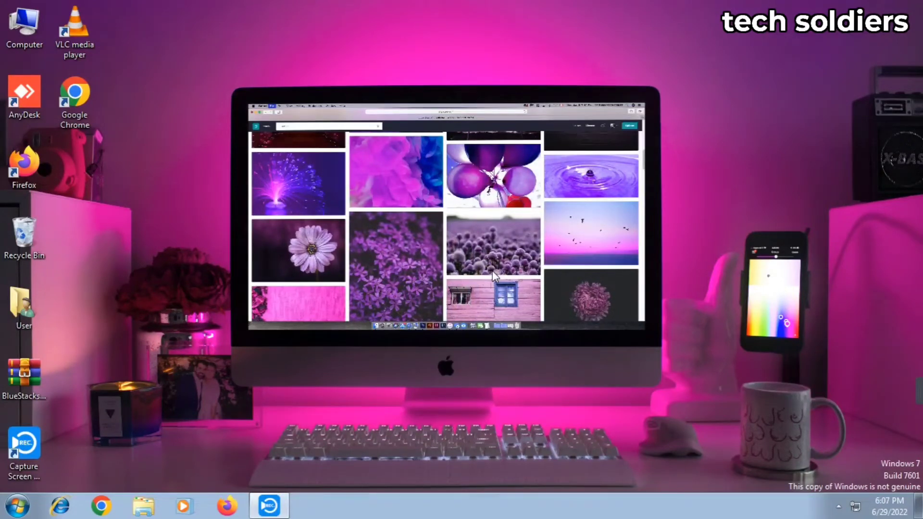
# Accept the SkinPack macOS Sierra license agreement and proceed with the installation, keeping all listed components selected
pyautogui.moveTo(913, 404)
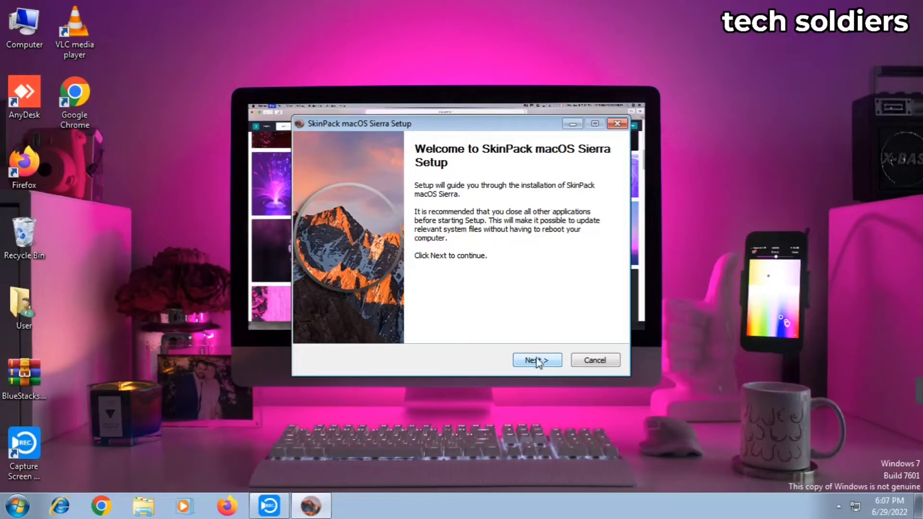
pyautogui.click(539, 363)
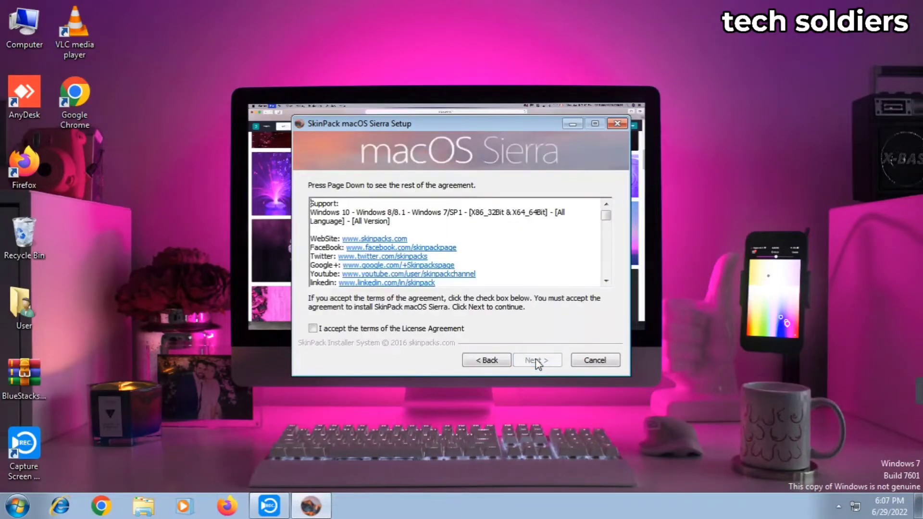
pyautogui.click(404, 329)
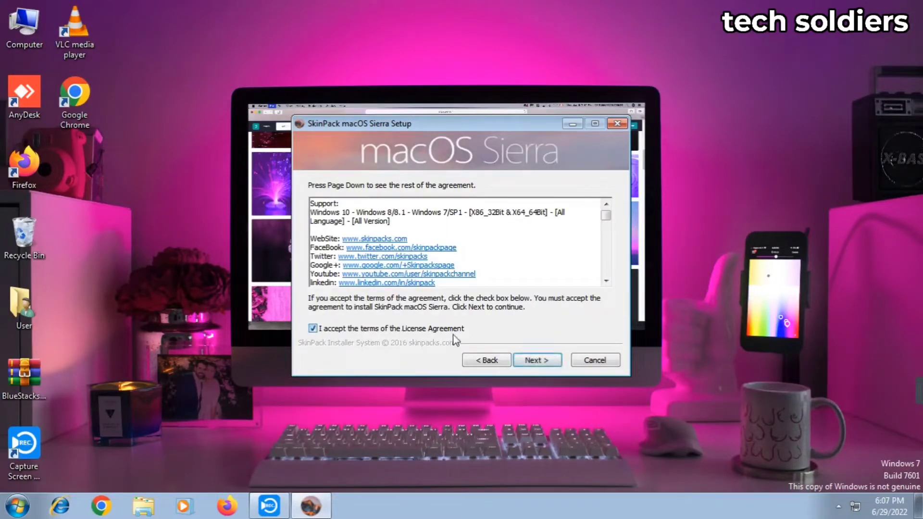
pyautogui.click(550, 358)
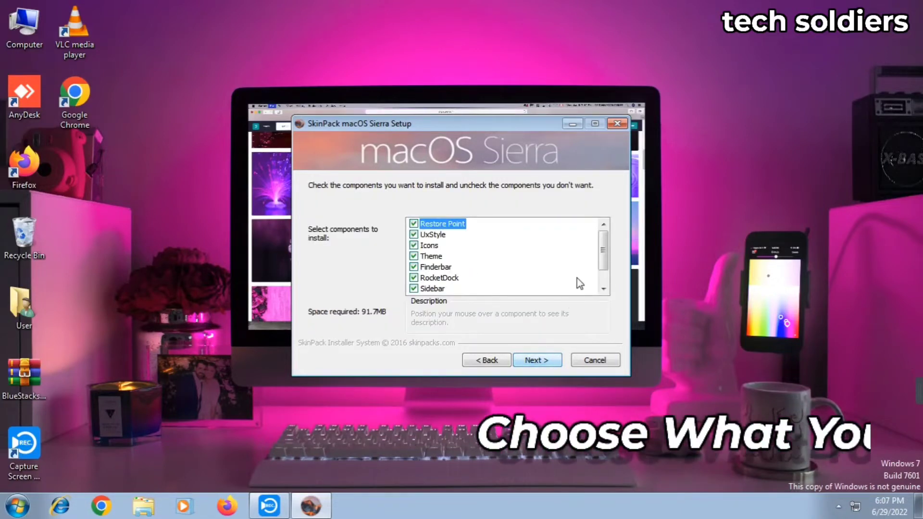
pyautogui.moveTo(604, 258); pyautogui.dragTo(604, 233)
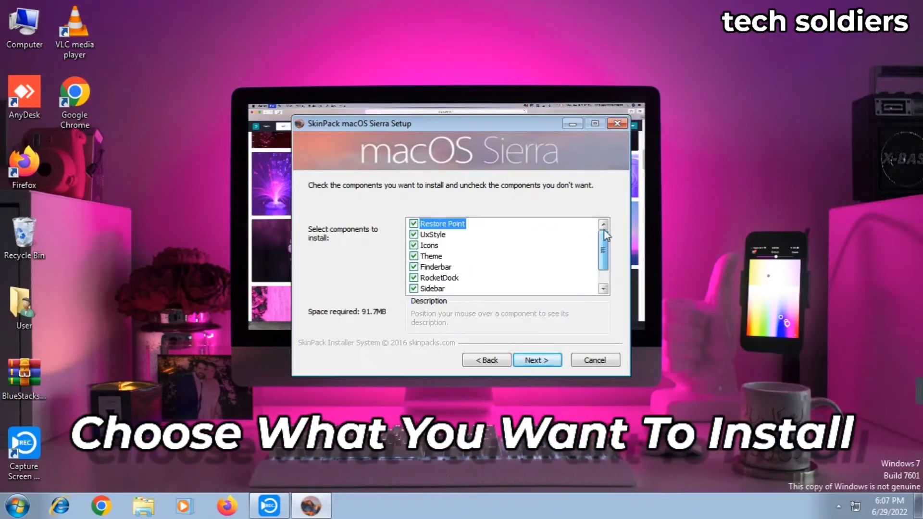
pyautogui.click(549, 362)
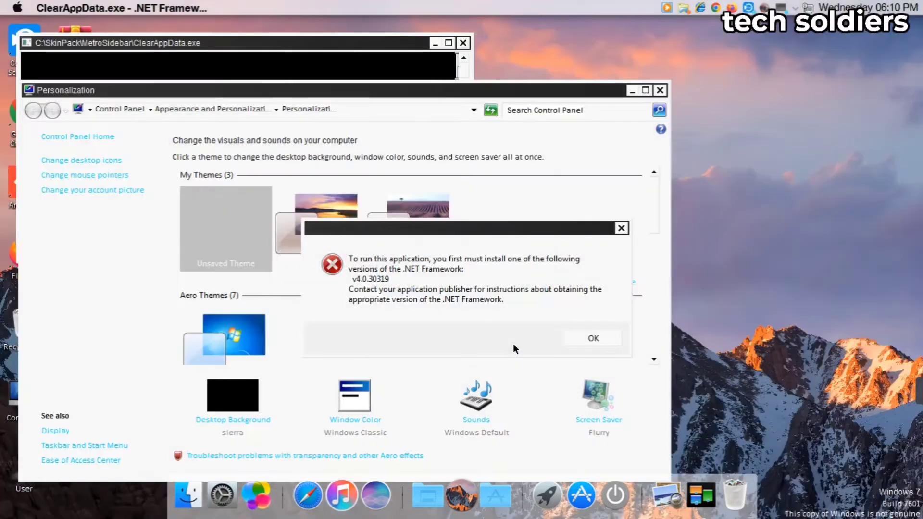
# Dismiss the .NET Framework error messages and apply the sierra theme from Installed Themes
pyautogui.click(601, 336)
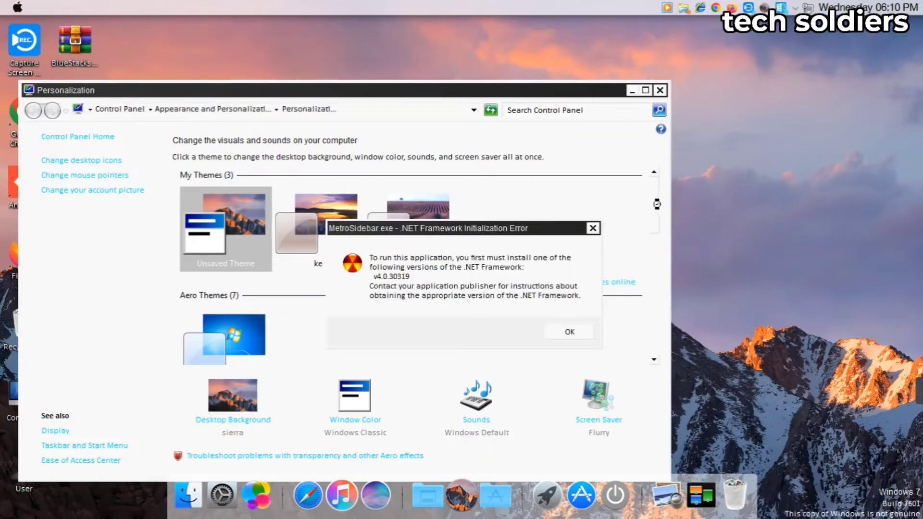
pyautogui.click(570, 332)
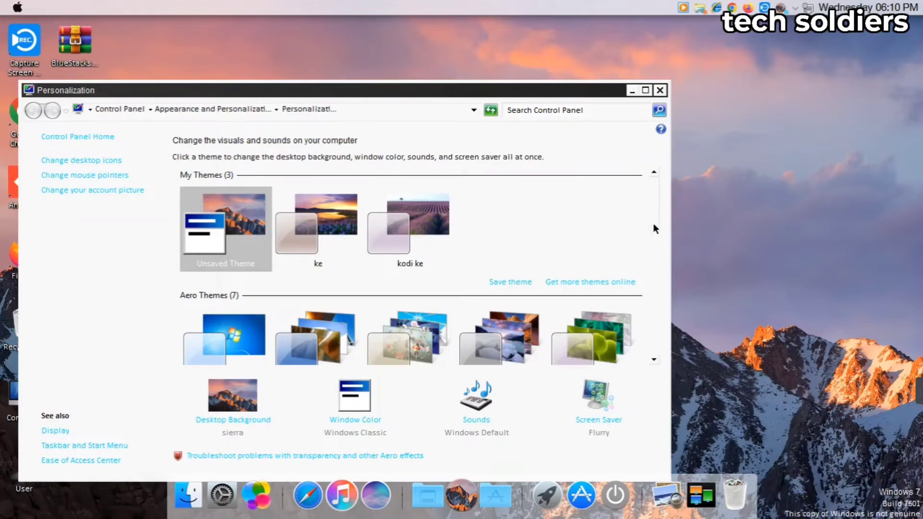
pyautogui.moveTo(654, 223); pyautogui.dragTo(644, 300)
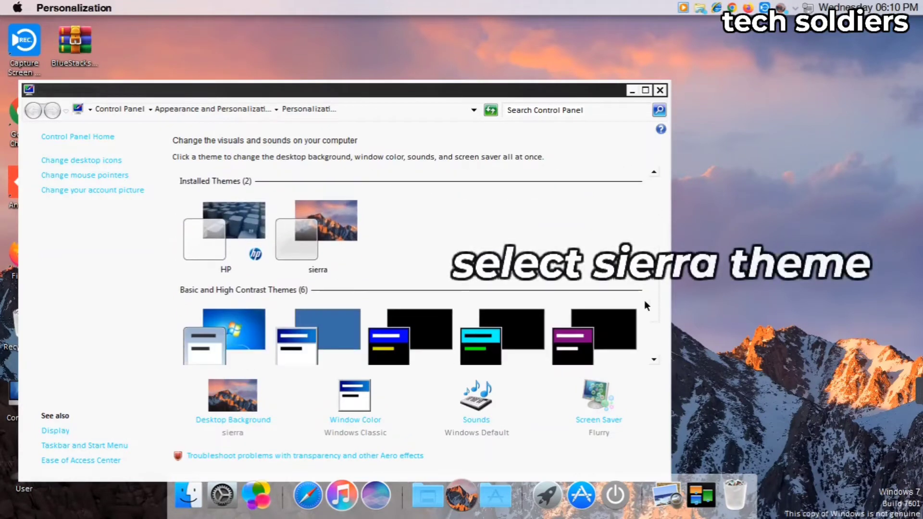
pyautogui.click(315, 247)
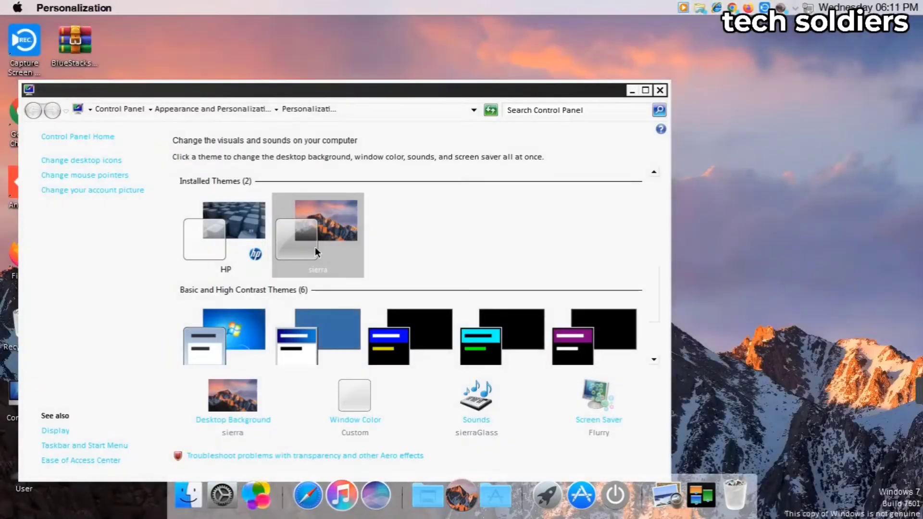
# Close the Personalization and blank Chrome windows and finish the SkinPack macOS Sierra setup
pyautogui.click(661, 90)
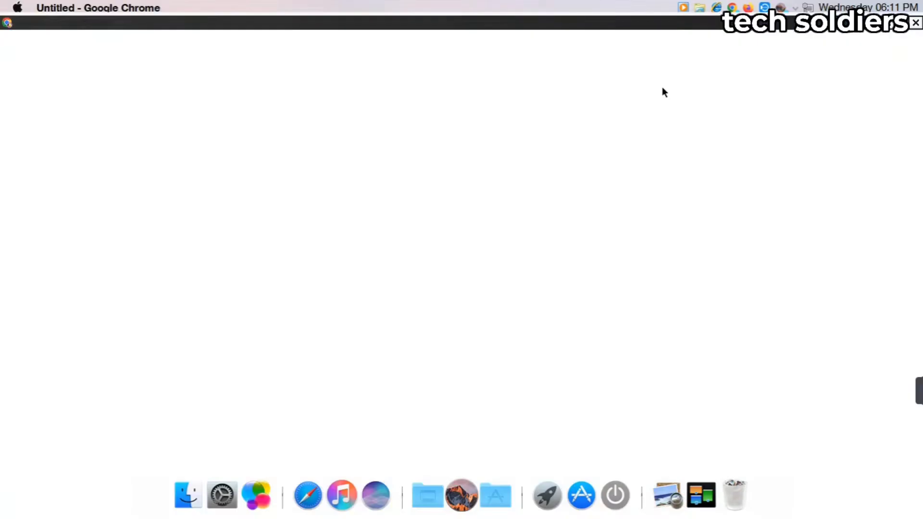
pyautogui.click(917, 23)
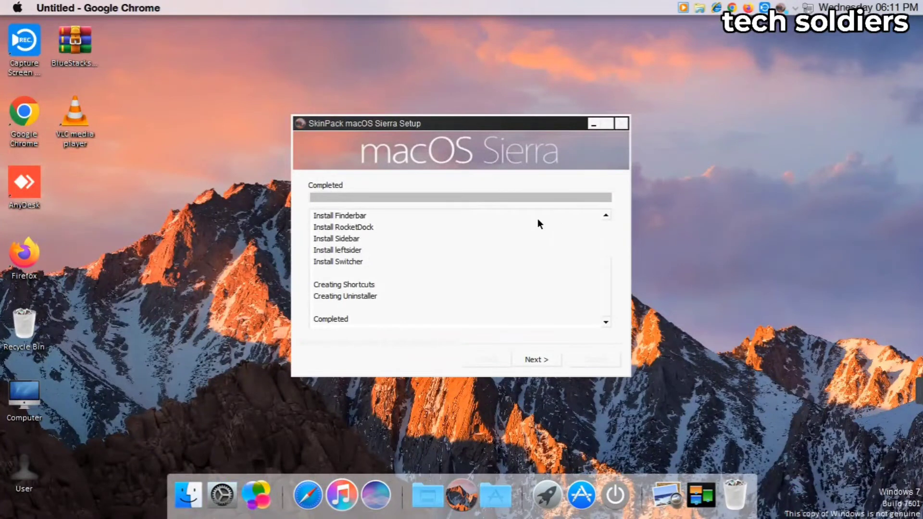
pyautogui.click(538, 362)
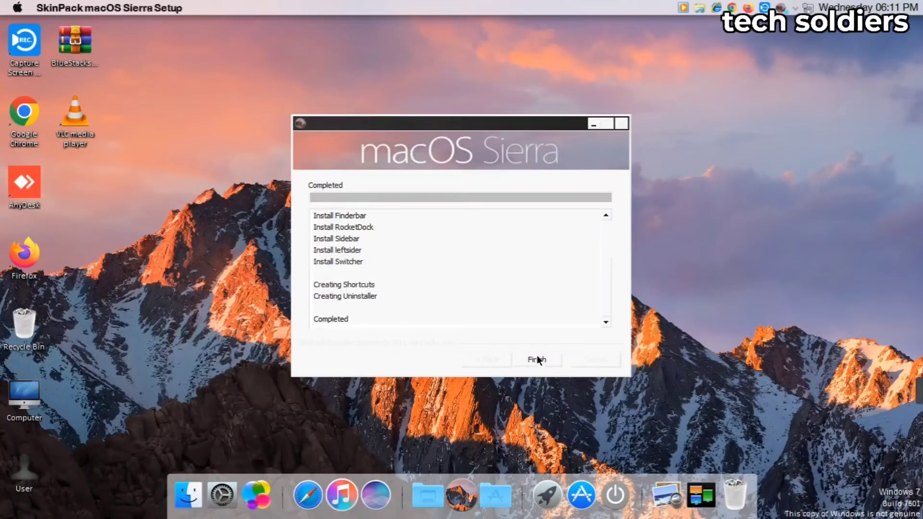
pyautogui.click(537, 359)
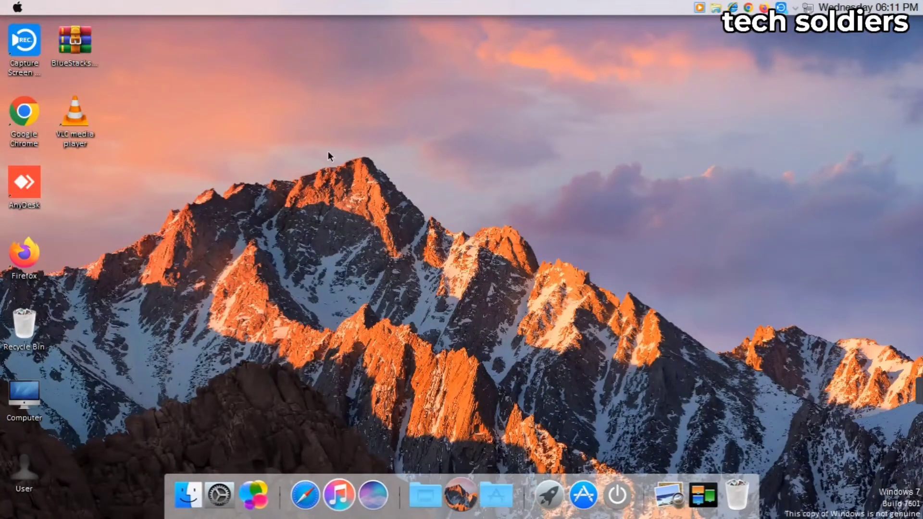
# View the contents of the dock's Drives and Desktop folders, then collapse them
pyautogui.click(504, 500)
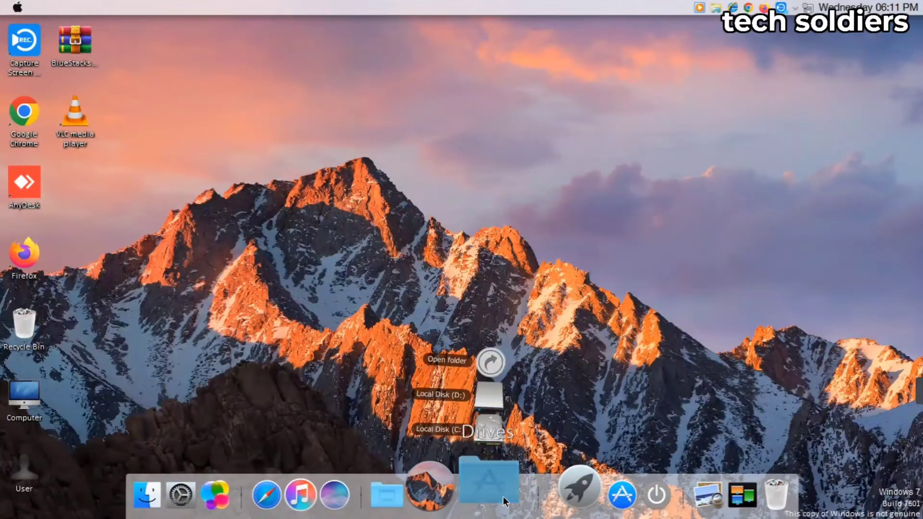
pyautogui.click(391, 494)
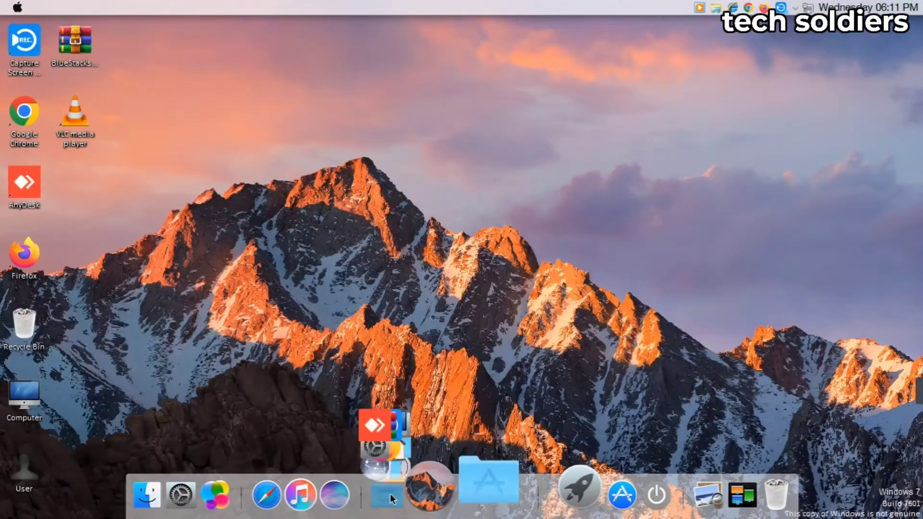
pyautogui.click(523, 369)
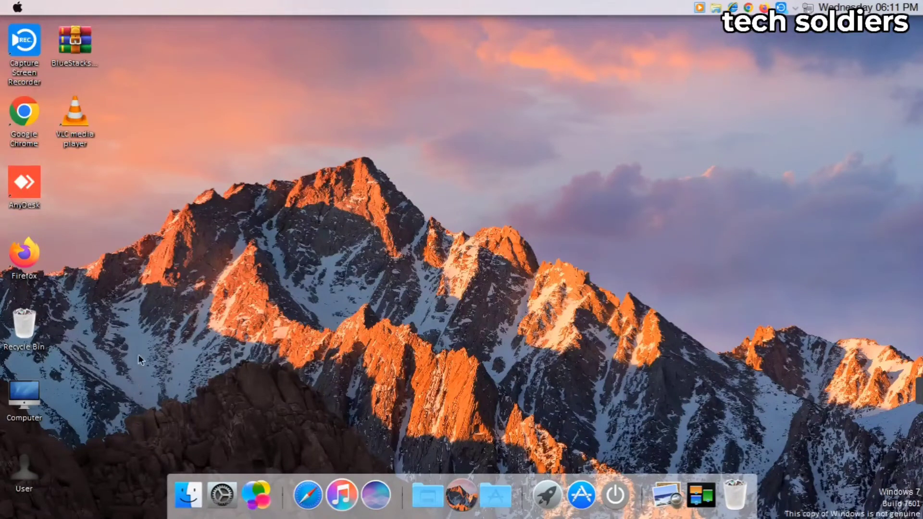
# Restart the computer
pyautogui.press('super')
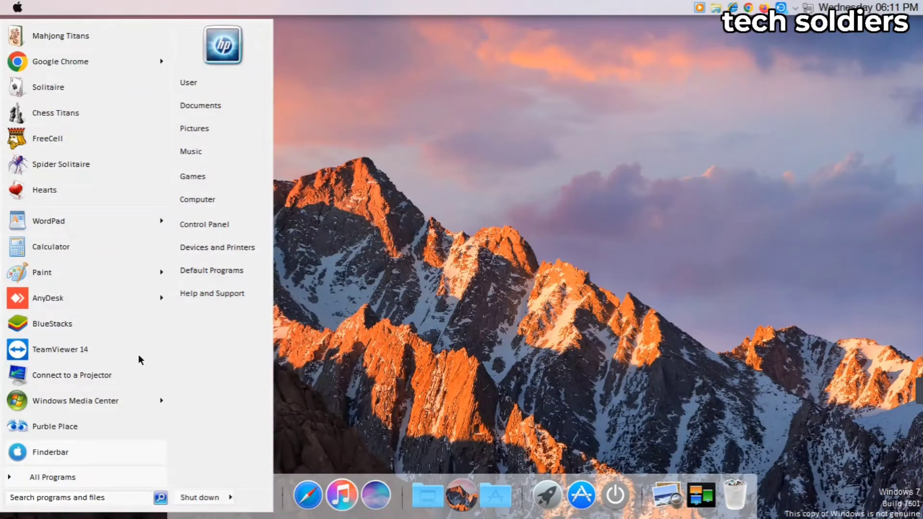
pyautogui.moveTo(231, 497)
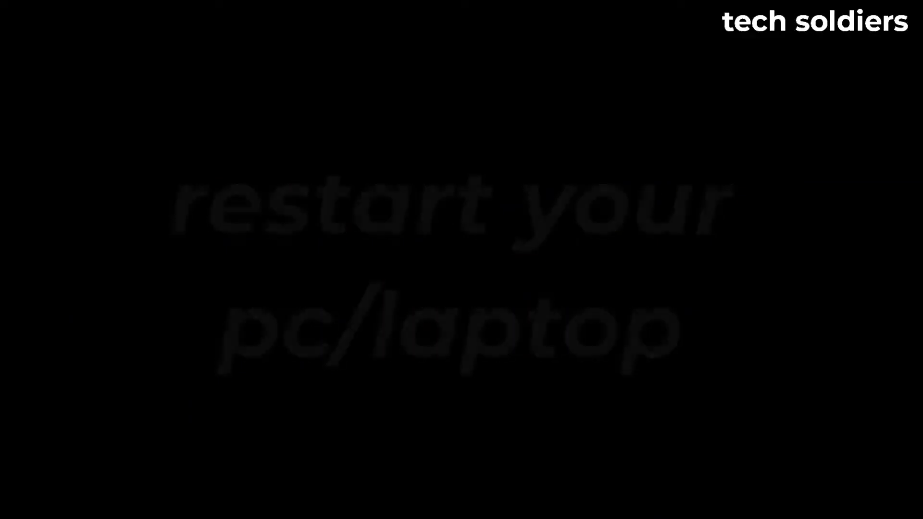
# Set the dock's edge offset to -4 px in the dock settings and confirm
pyautogui.rightClick(505, 514)
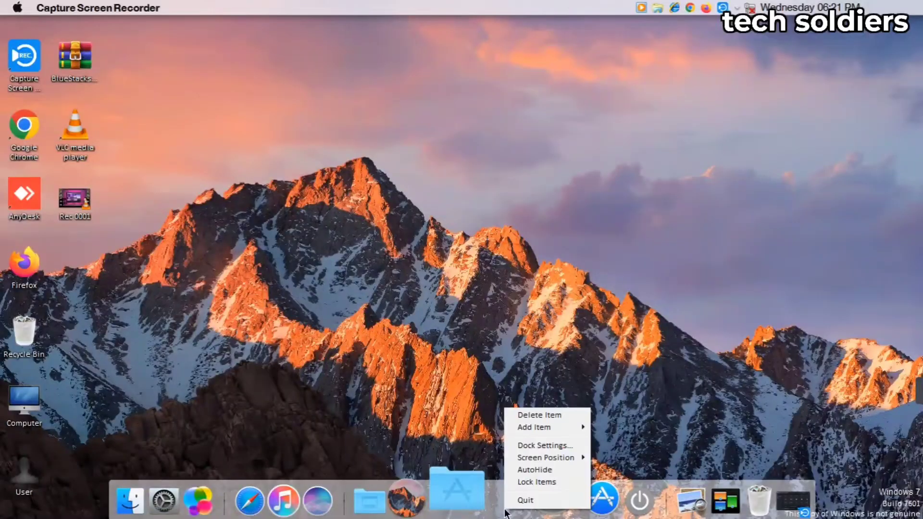
pyautogui.click(519, 449)
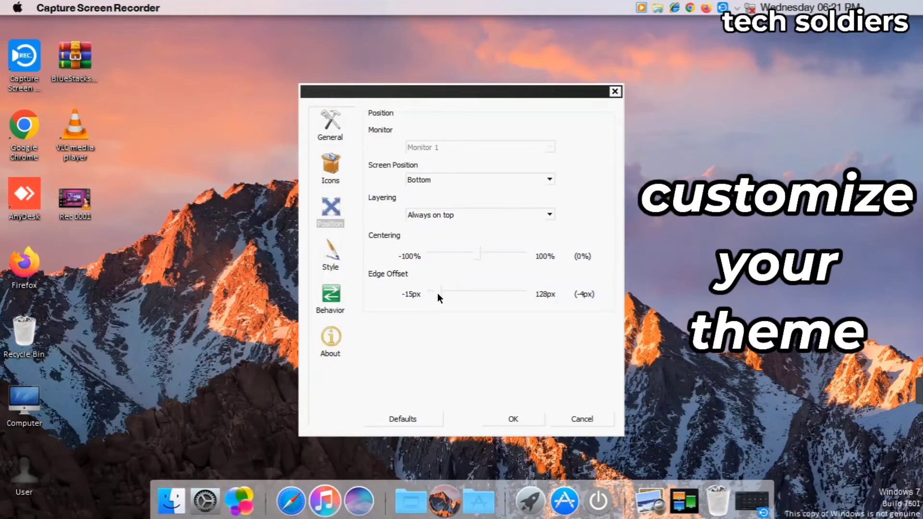
pyautogui.moveTo(438, 292); pyautogui.dragTo(438, 313)
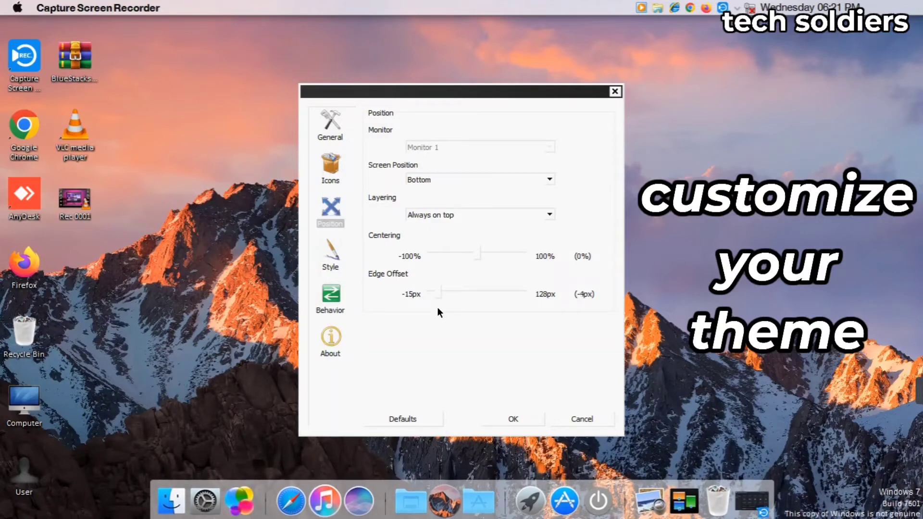
pyautogui.click(523, 420)
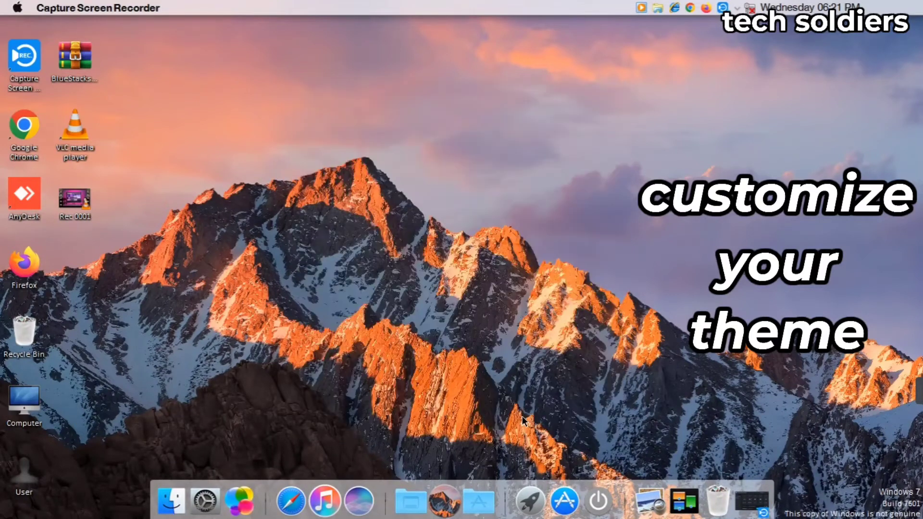
# View the desktop Personalization settings and close them
pyautogui.rightClick(360, 280)
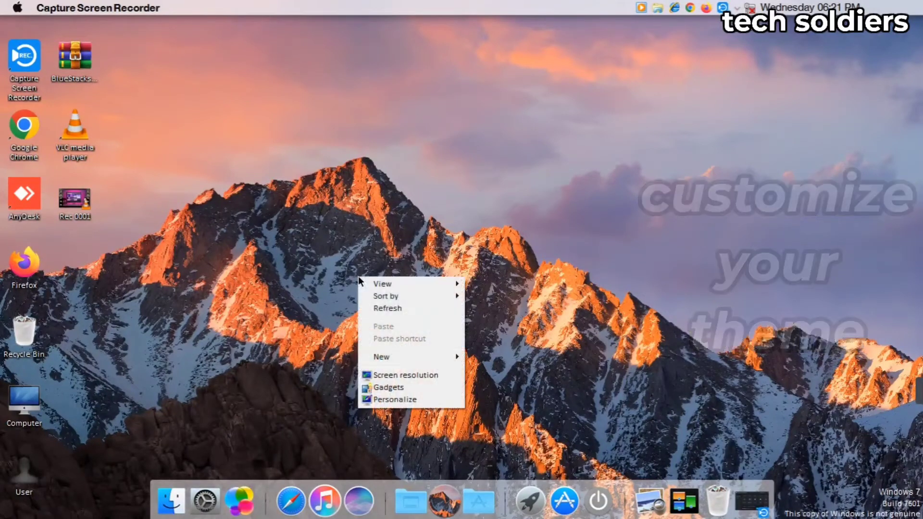
pyautogui.click(426, 405)
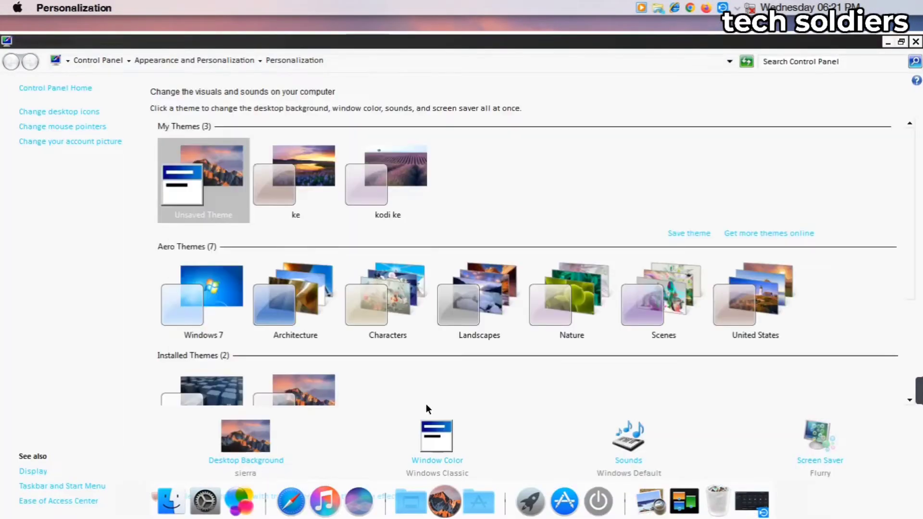
pyautogui.click(917, 41)
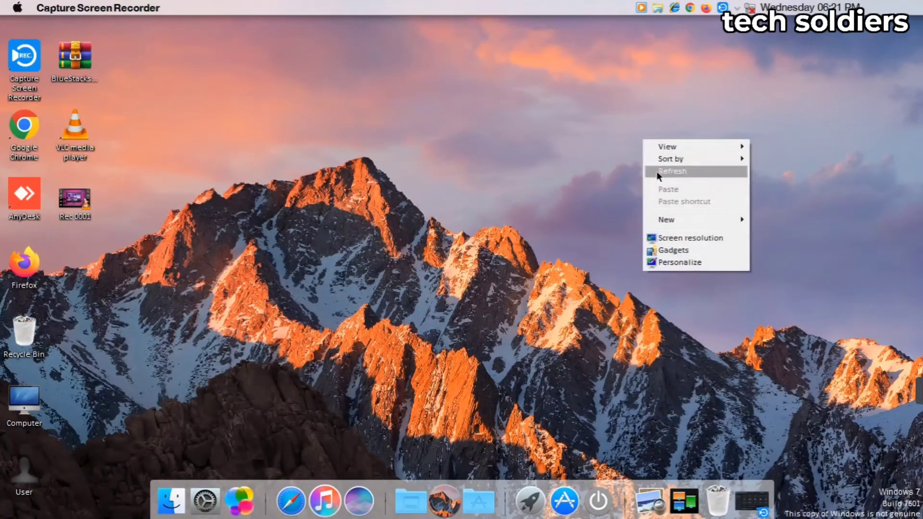
# Hide the desktop icons
pyautogui.moveTo(660, 151)
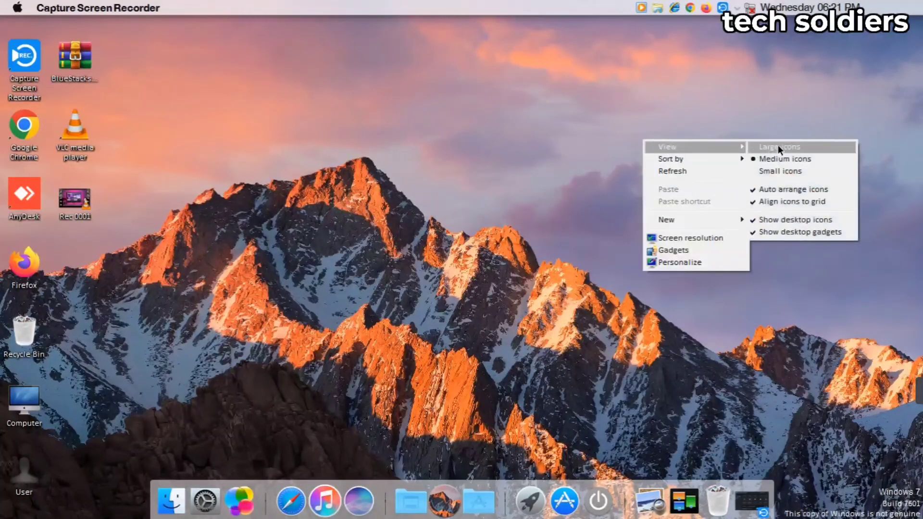
pyautogui.click(781, 219)
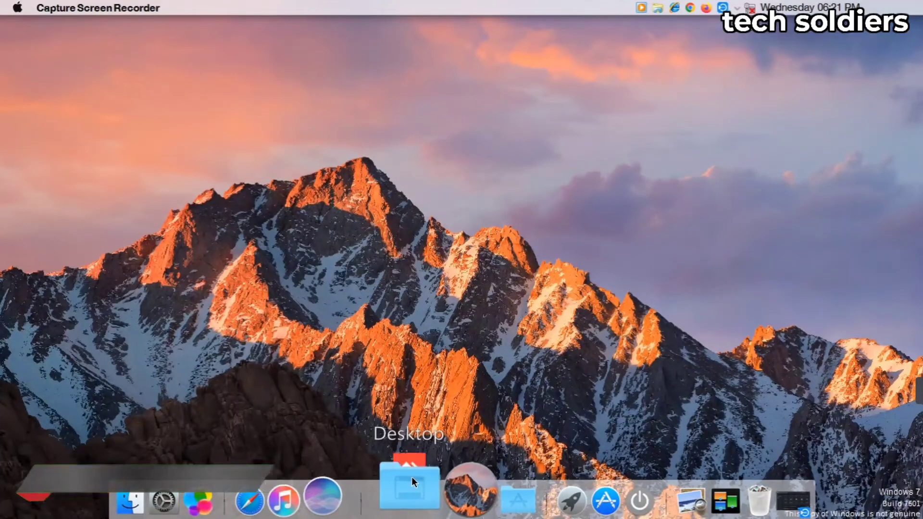
# View the Downloads folder through Computer in the dock's Desktop folder, and look over the dock's SkinPack folder
pyautogui.click(412, 478)
pyautogui.click(464, 304)
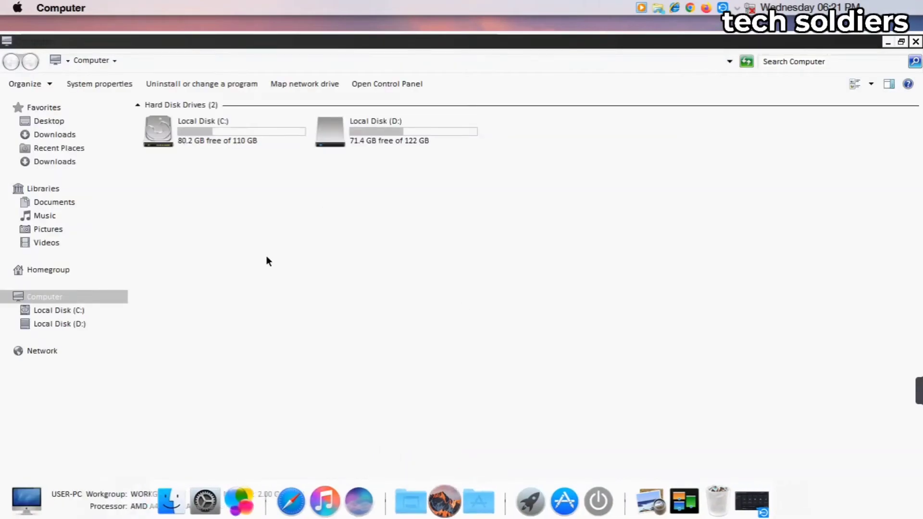
pyautogui.click(79, 163)
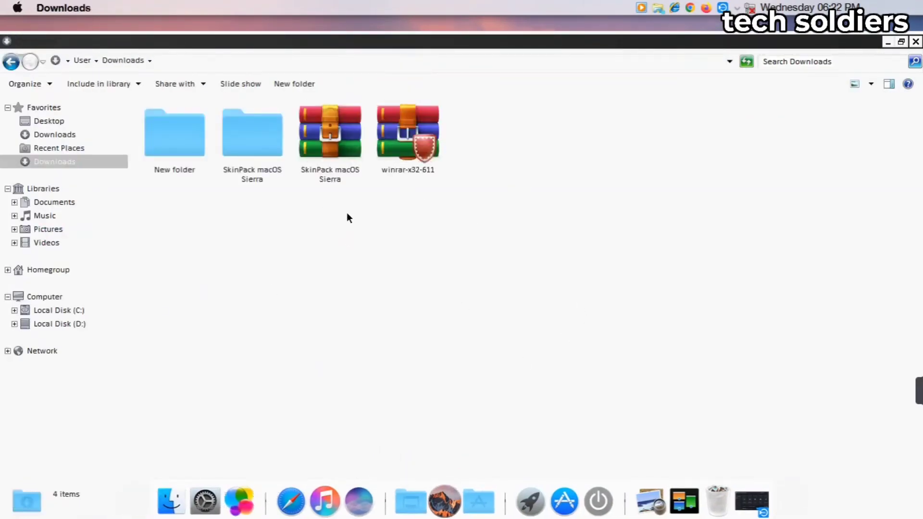
pyautogui.click(916, 42)
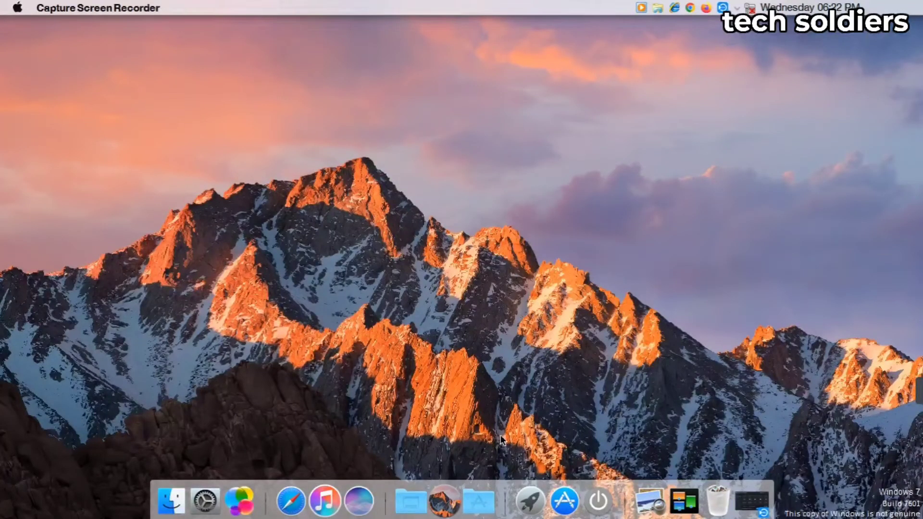
pyautogui.click(444, 504)
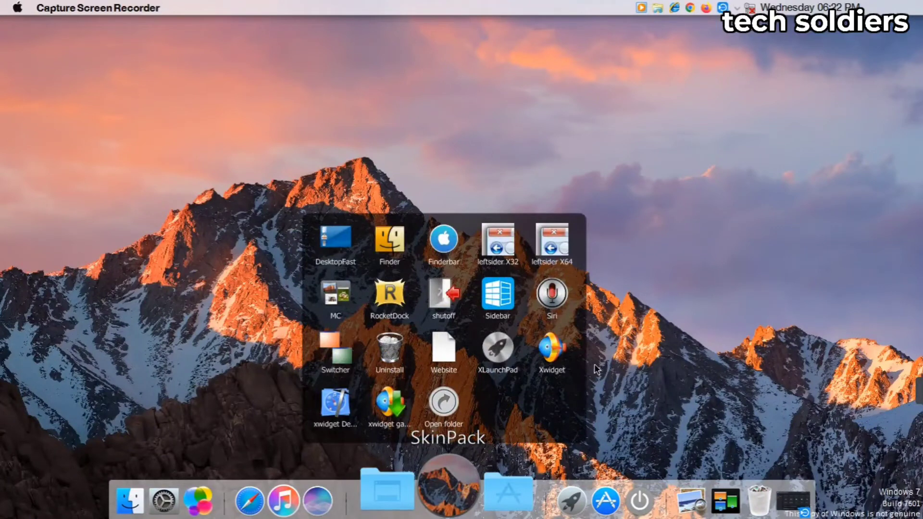
pyautogui.click(620, 295)
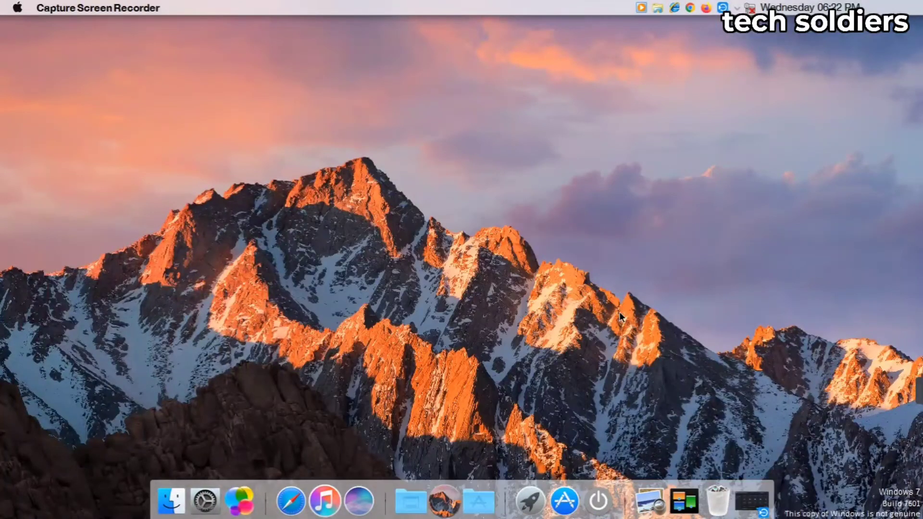
# Turn on AutoHide for the dock
pyautogui.rightClick(509, 512)
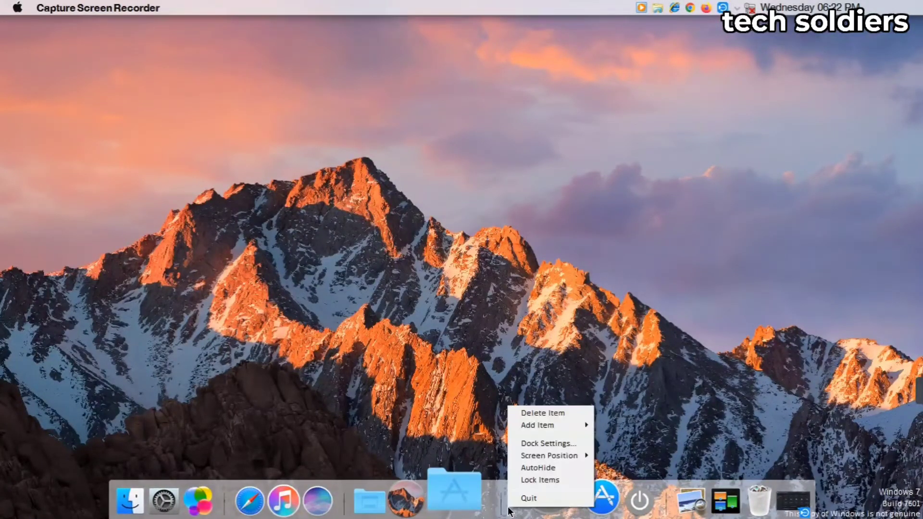
pyautogui.click(522, 468)
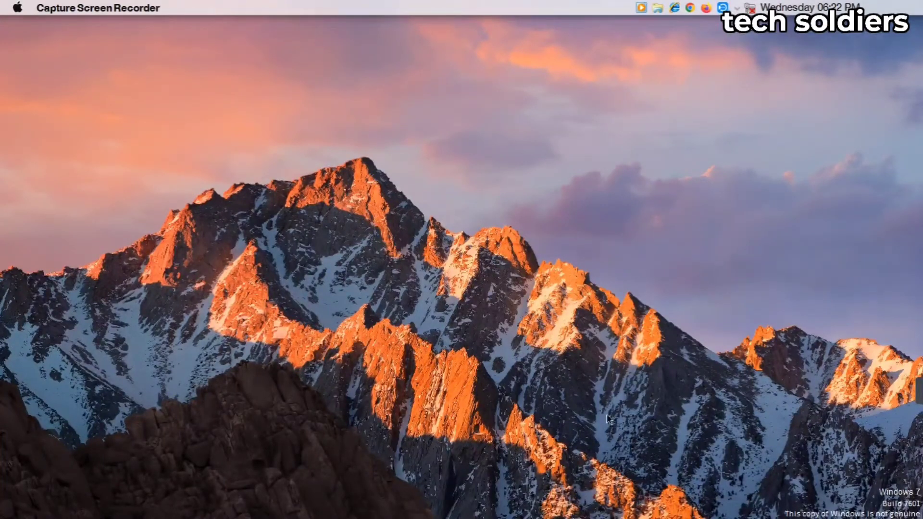
# Turn off AutoHide for the dock so it stays on the desktop
pyautogui.rightClick(505, 511)
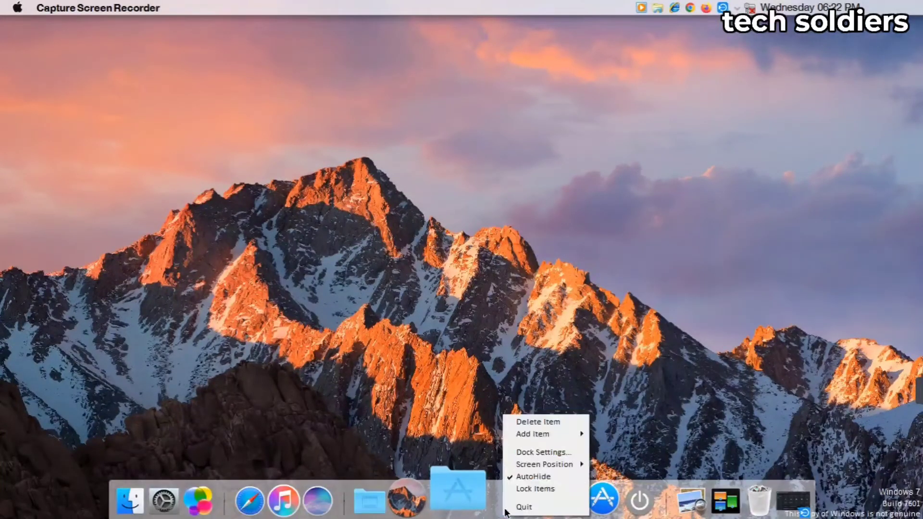
pyautogui.click(515, 481)
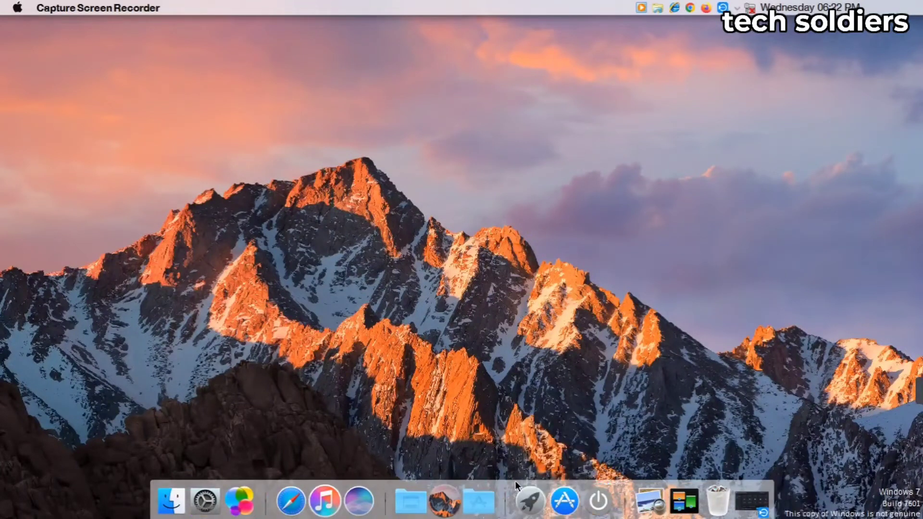
pyautogui.rightClick(459, 382)
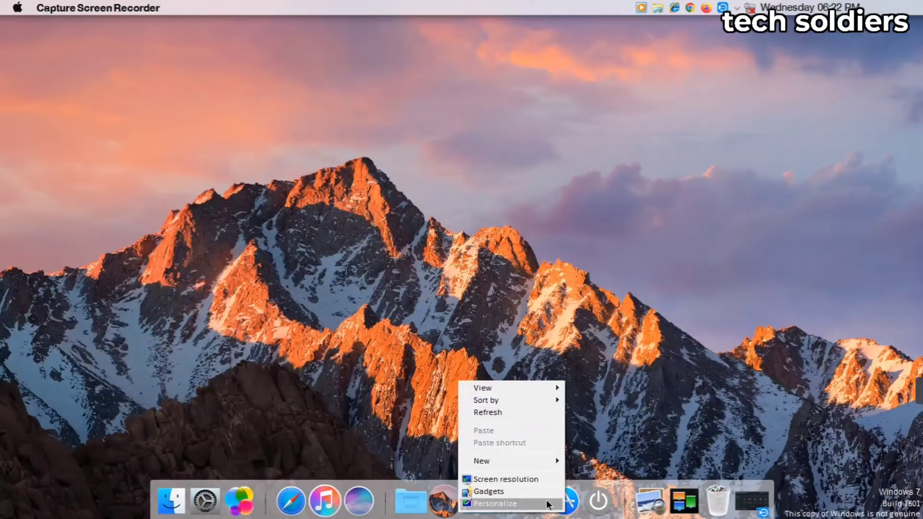
pyautogui.click(592, 416)
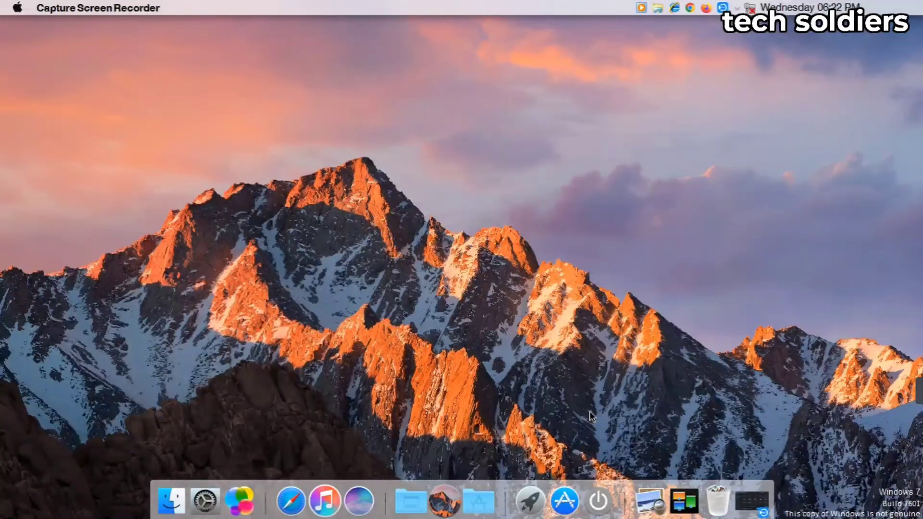
# Launch the SkinPack uninstaller from the dock's SkinPack folder
pyautogui.click(448, 495)
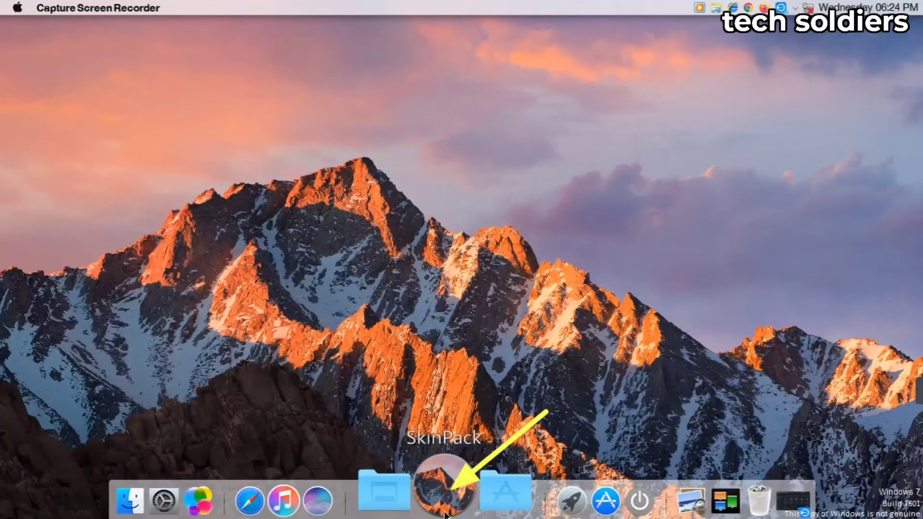
pyautogui.click(445, 514)
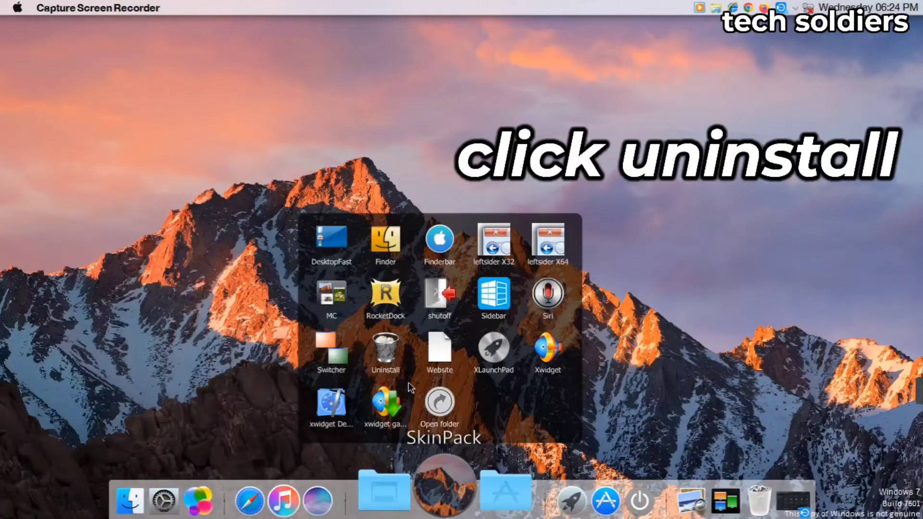
pyautogui.click(391, 353)
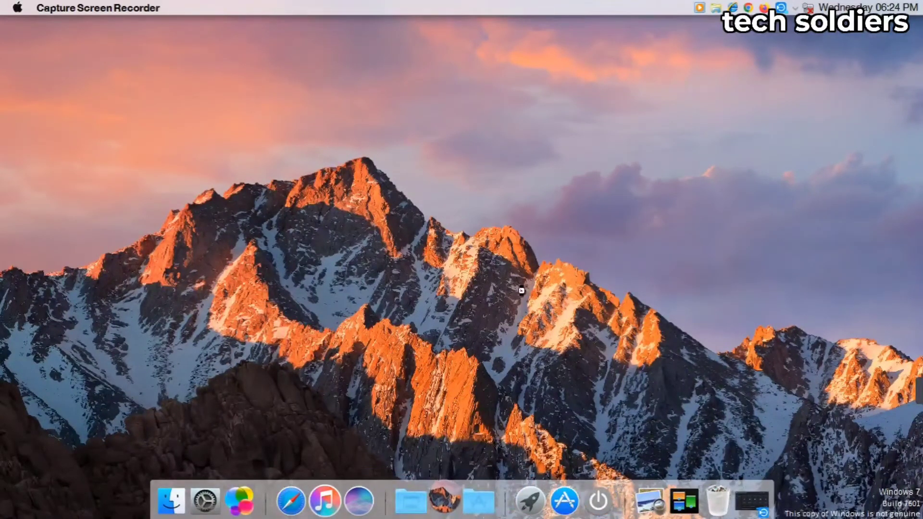
# Mark Icons, Theme, Finderbar, RocketDock, Sidebar, leftsider, Switcher, and Remove Uninstaller & Backup Files for uninstallation
pyautogui.click(414, 255)
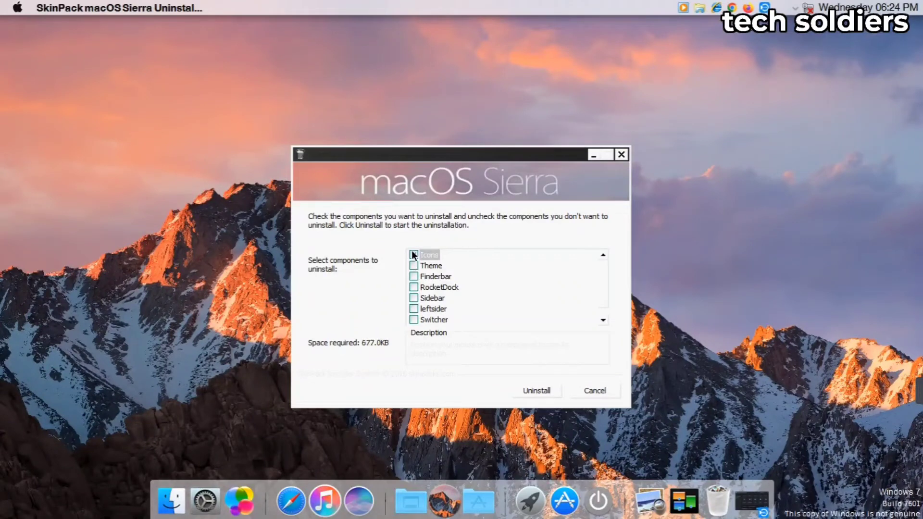
pyautogui.click(414, 266)
pyautogui.click(414, 276)
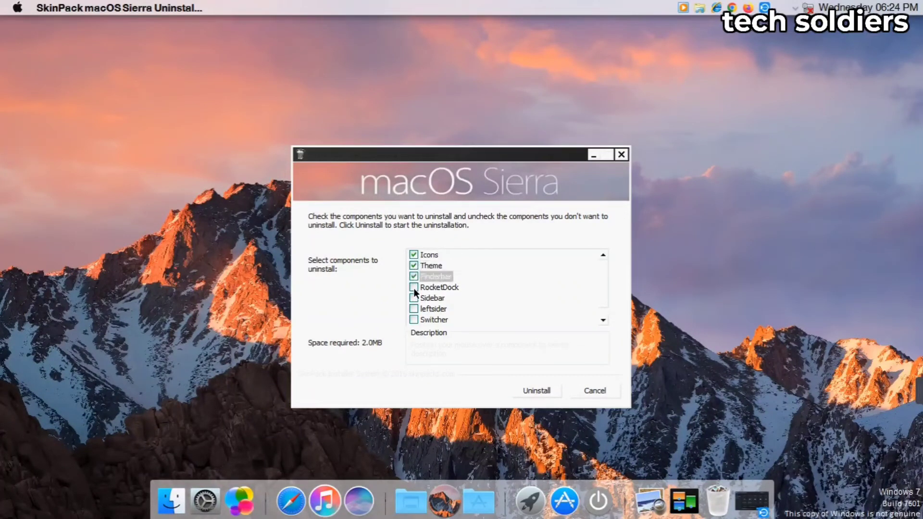
pyautogui.click(414, 287)
pyautogui.click(414, 298)
pyautogui.click(413, 309)
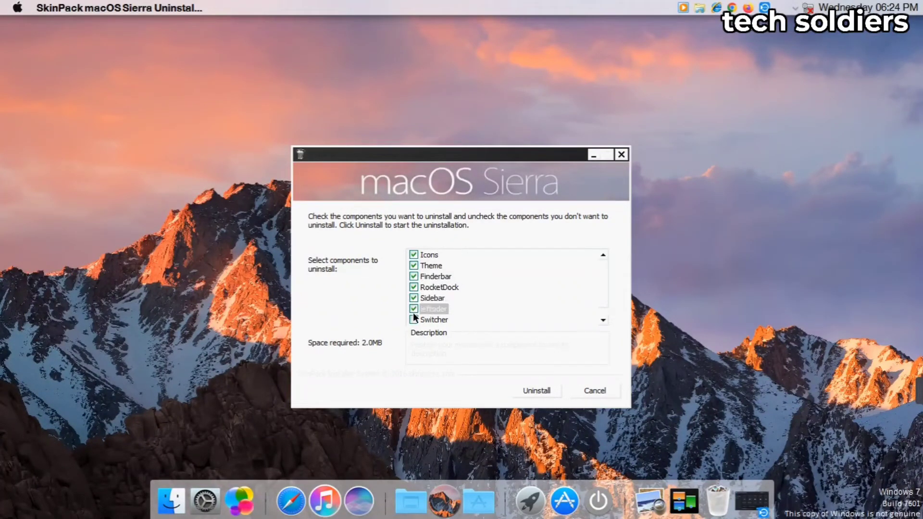
pyautogui.click(414, 320)
pyautogui.click(605, 319)
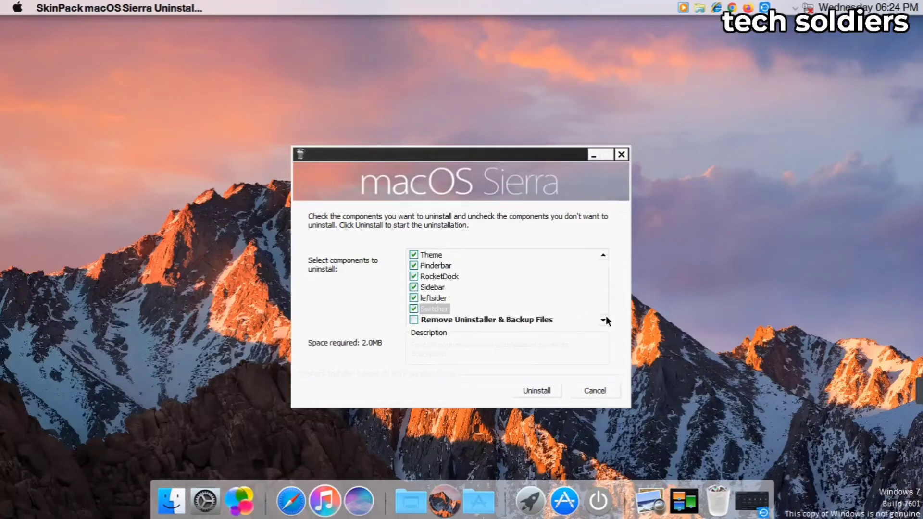
pyautogui.click(414, 320)
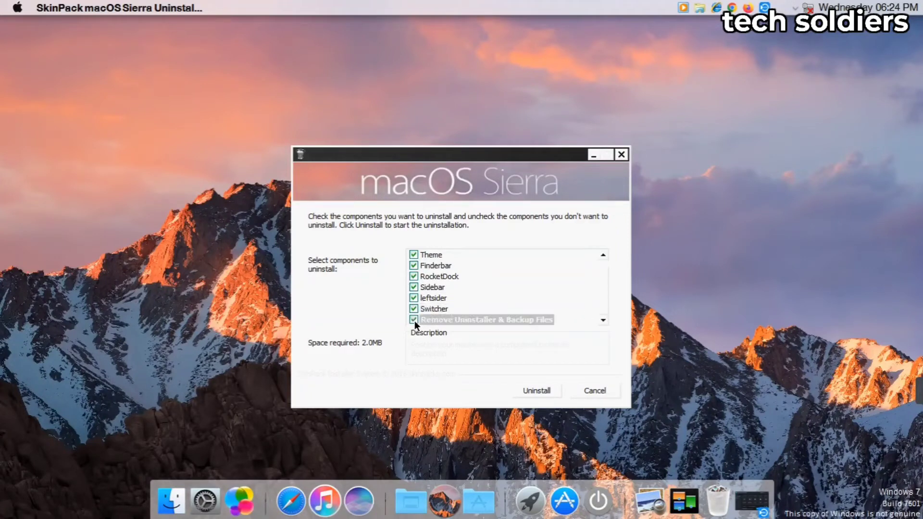
# Uninstall the selected SkinPack components, agree to remove the uninstaller and backup files, and finish the wizard
pyautogui.click(537, 390)
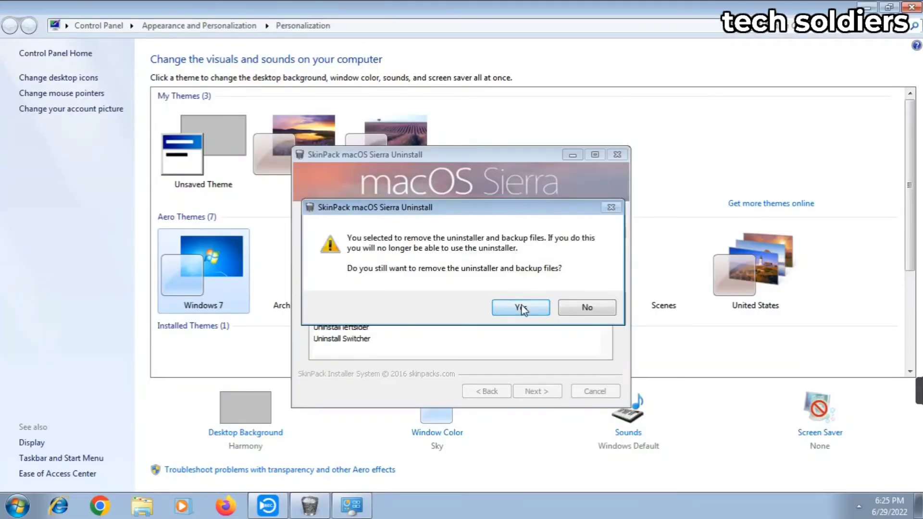
pyautogui.click(521, 308)
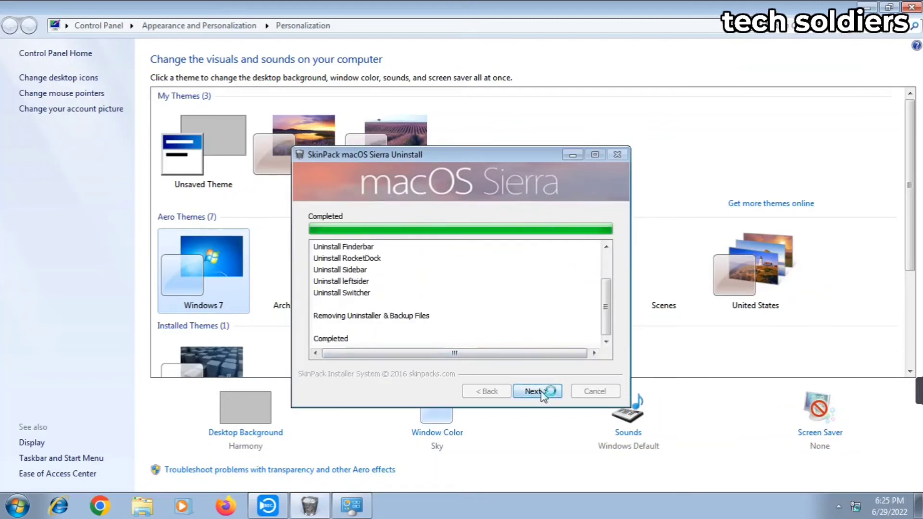
pyautogui.click(542, 394)
pyautogui.click(544, 394)
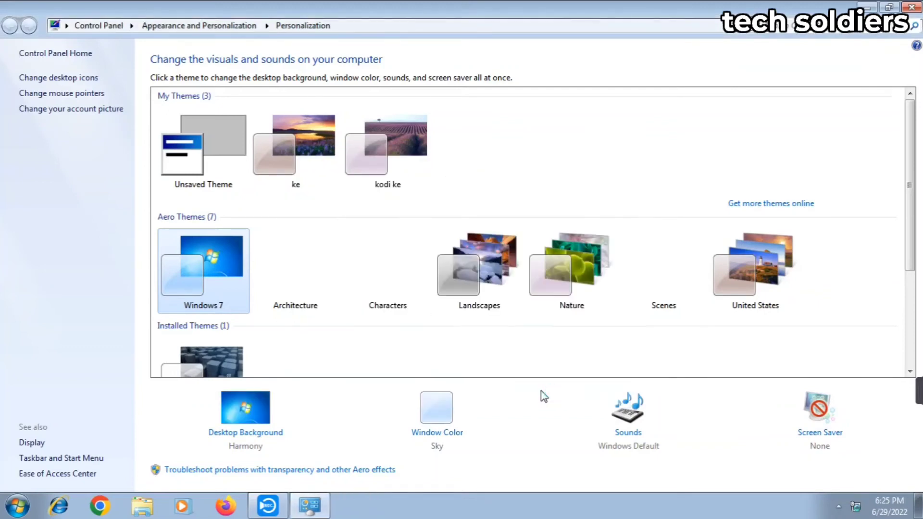
# Apply the Landscapes Aero theme and close the Personalization window
pyautogui.click(472, 304)
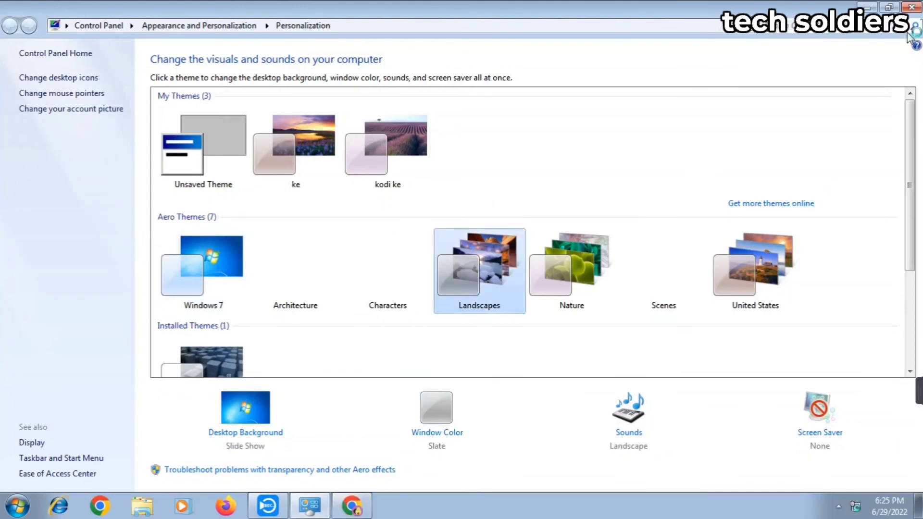
pyautogui.click(911, 7)
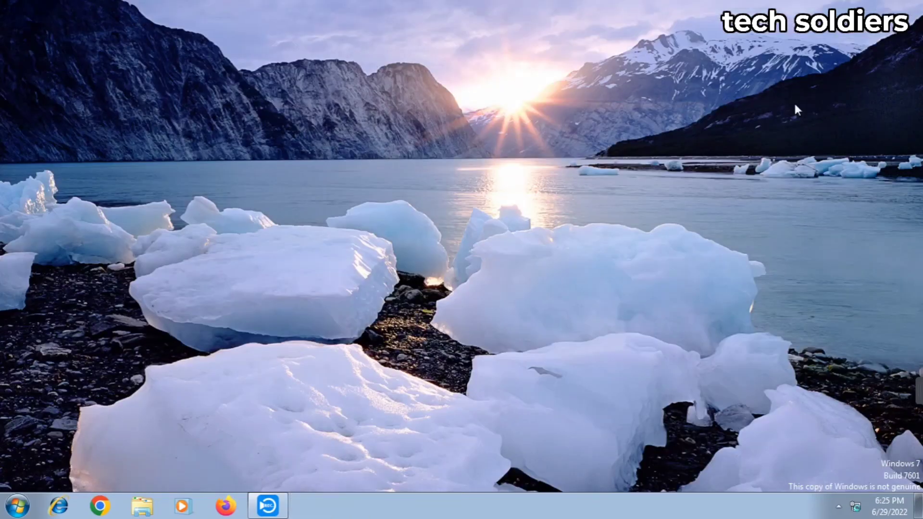
# Show the desktop icons again
pyautogui.rightClick(369, 287)
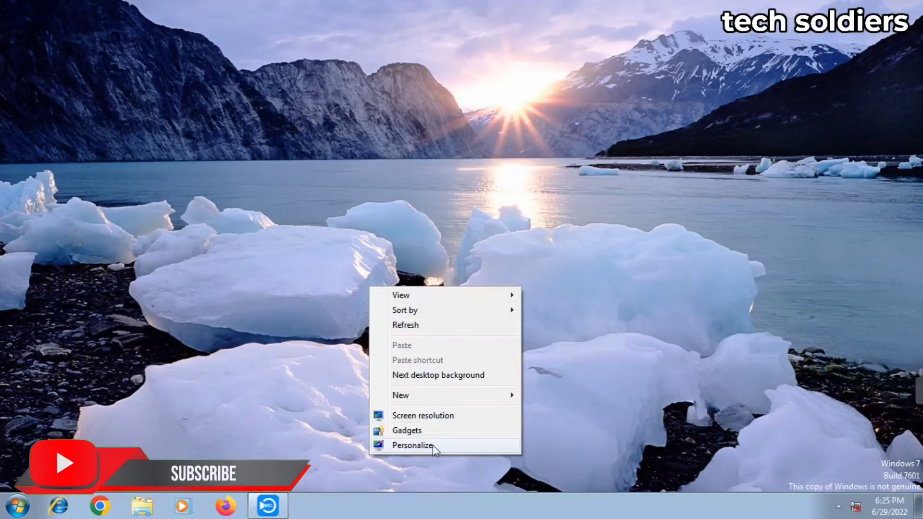
pyautogui.moveTo(443, 299)
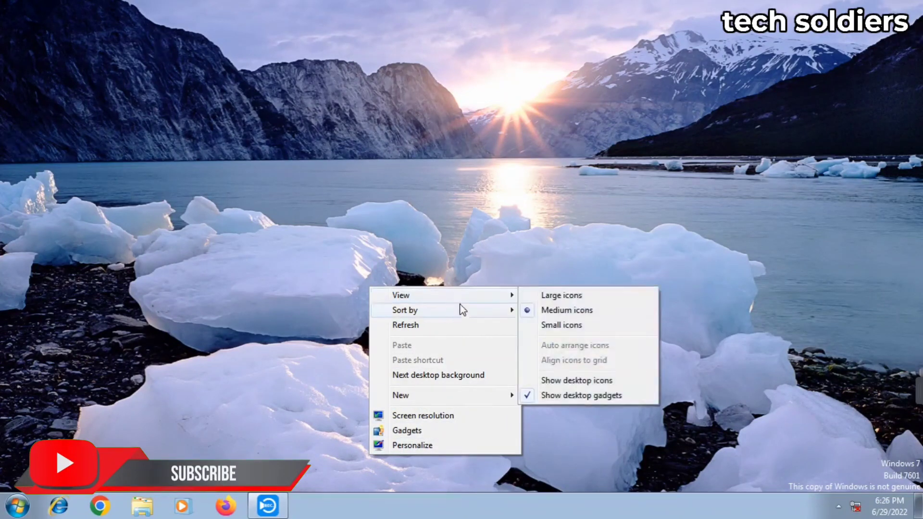
pyautogui.click(558, 381)
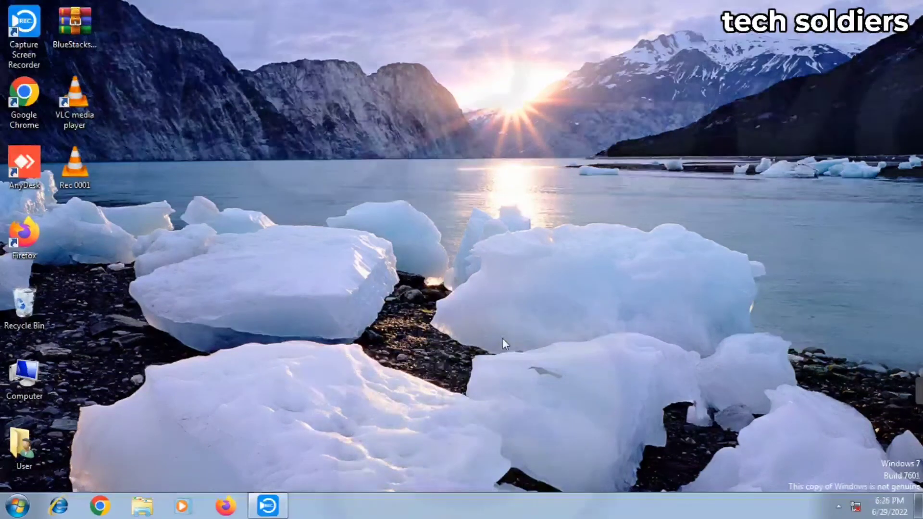